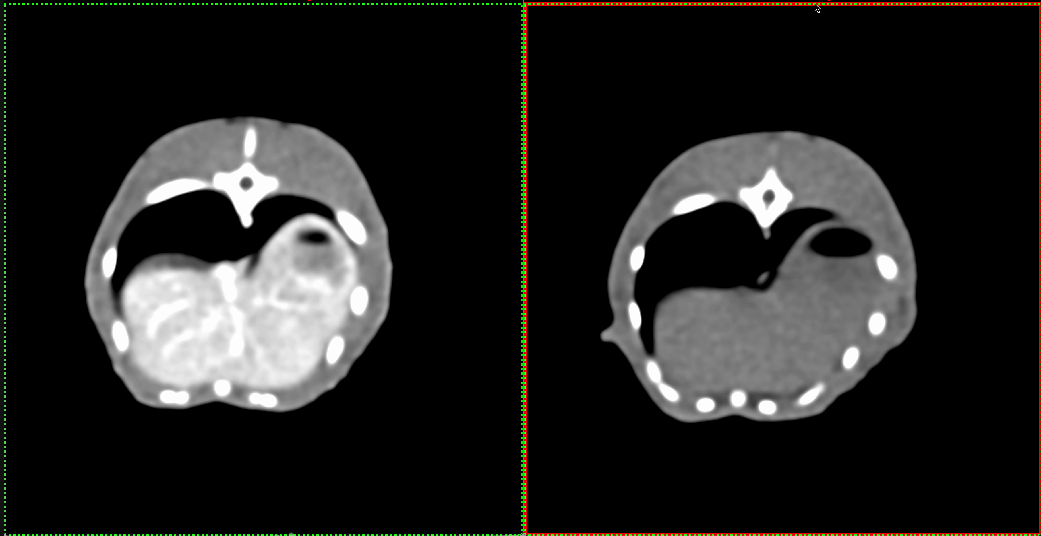
Drag the linked slice slider so both axial scans move down to the mid-abdomen's gas-filled intestines.
{"action": "mouse_move", "coordinate": [833, 4]}
{"action": "left_click_drag", "start_coordinate": [834, 4], "coordinate": [789, 4]}
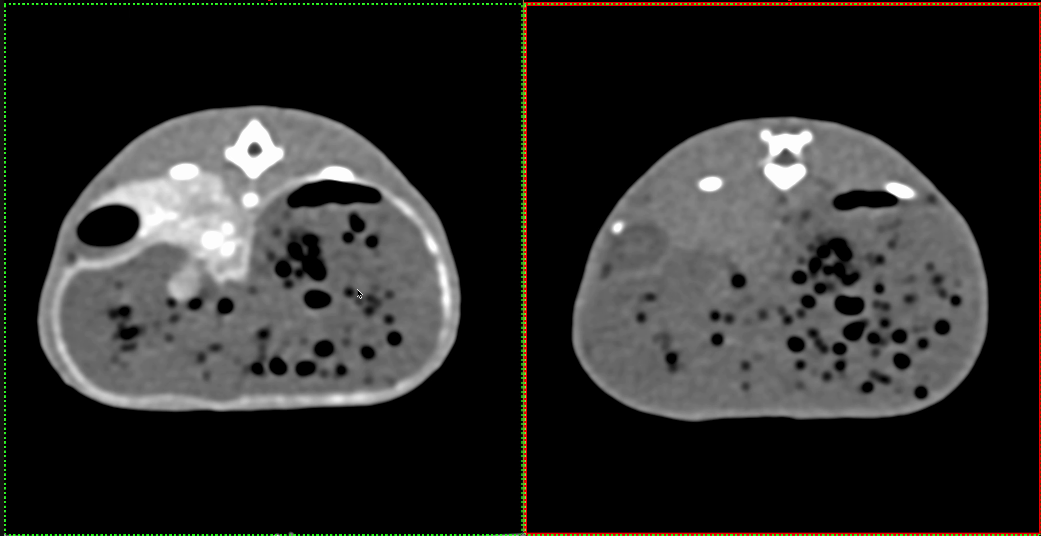
{"action": "left_click_drag", "start_coordinate": [790, 3], "coordinate": [780, 3]}
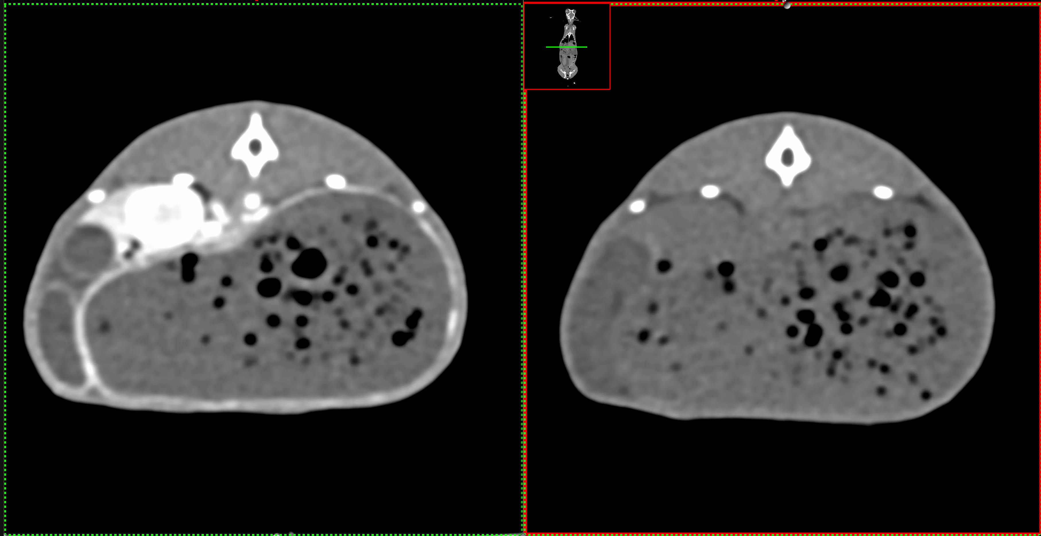
Scroll both linked axial scans down through the abdomen to the pelvis.
{"action": "scroll", "coordinate": [779, 5], "scroll_direction": "down", "scroll_amount": 2}
{"action": "scroll", "coordinate": [779, 4], "scroll_direction": "down", "scroll_amount": 8}
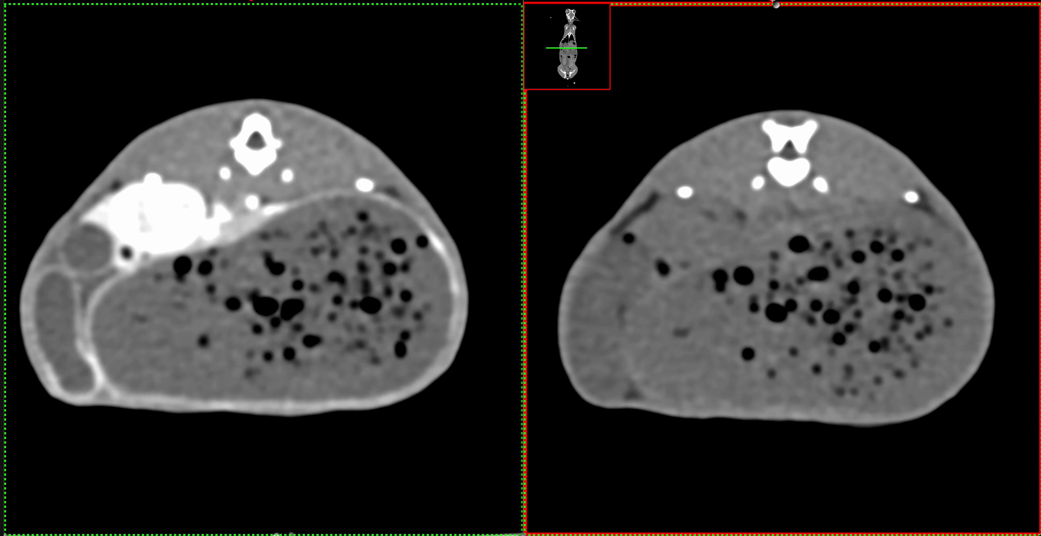
{"action": "scroll", "coordinate": [759, 2], "scroll_direction": "down", "scroll_amount": 6}
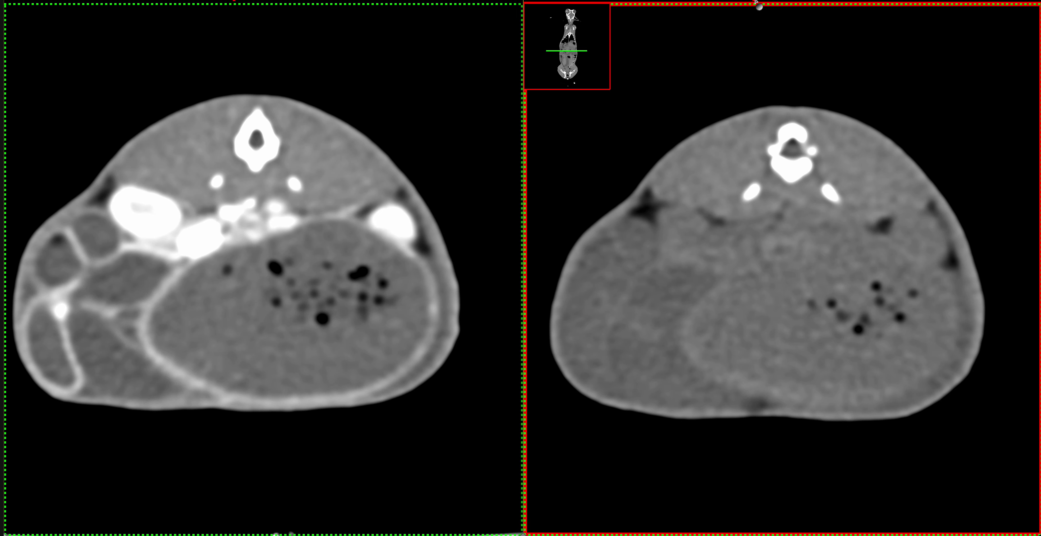
{"action": "scroll", "coordinate": [751, 4], "scroll_direction": "down", "scroll_amount": 6}
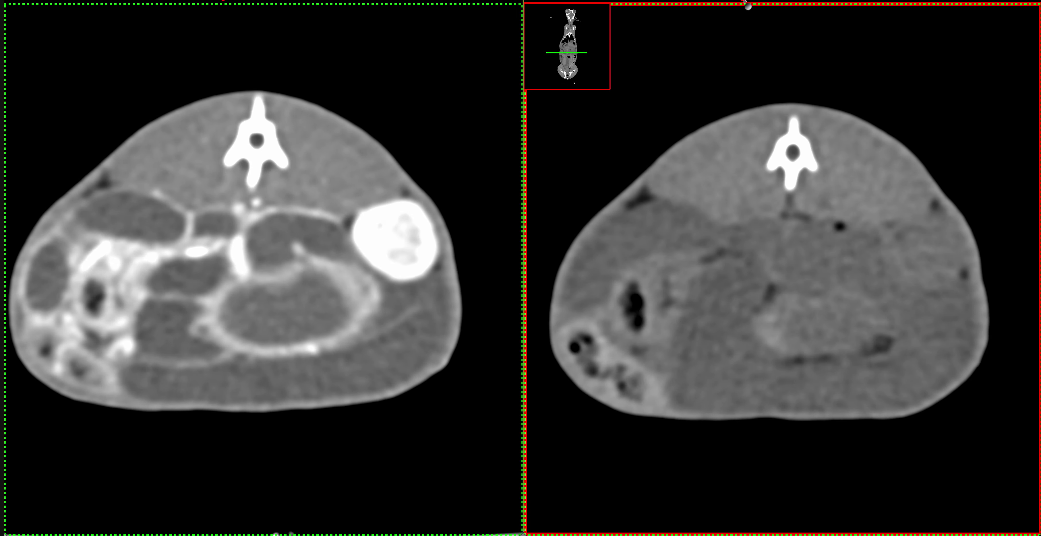
{"action": "scroll", "coordinate": [743, 2], "scroll_direction": "down", "scroll_amount": 3}
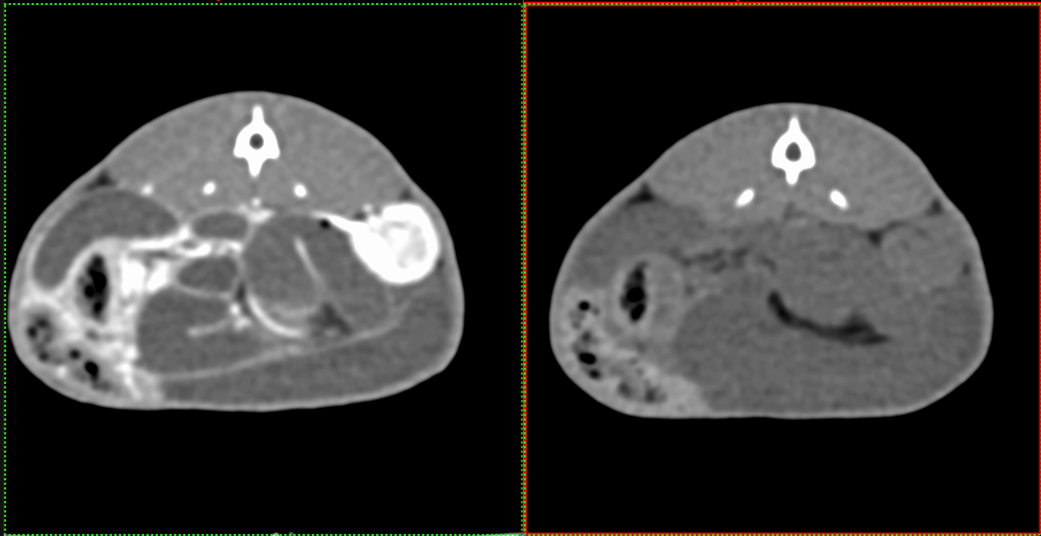
{"action": "scroll", "coordinate": [739, 2], "scroll_direction": "down", "scroll_amount": 6}
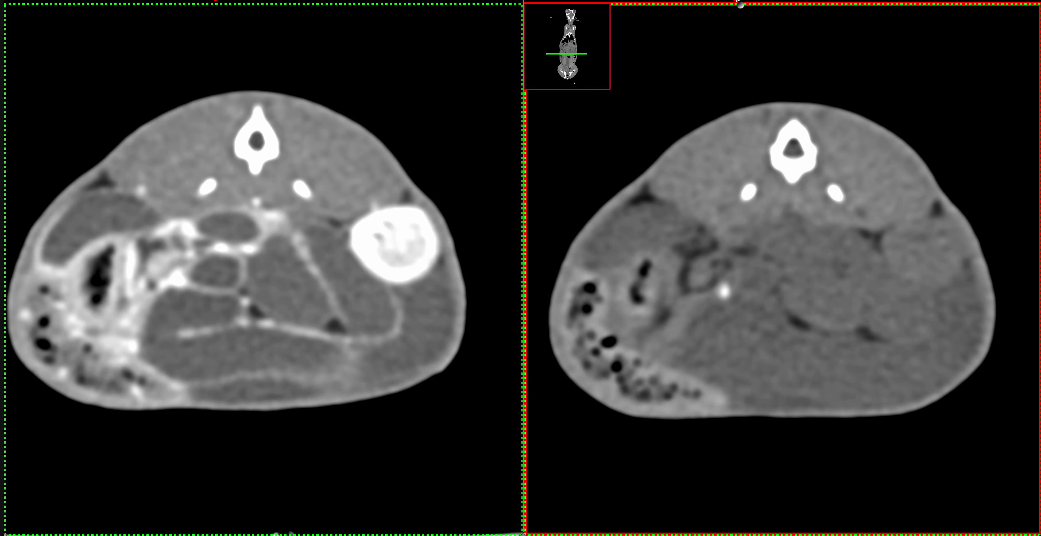
{"action": "scroll", "coordinate": [739, 4], "scroll_direction": "down", "scroll_amount": 6}
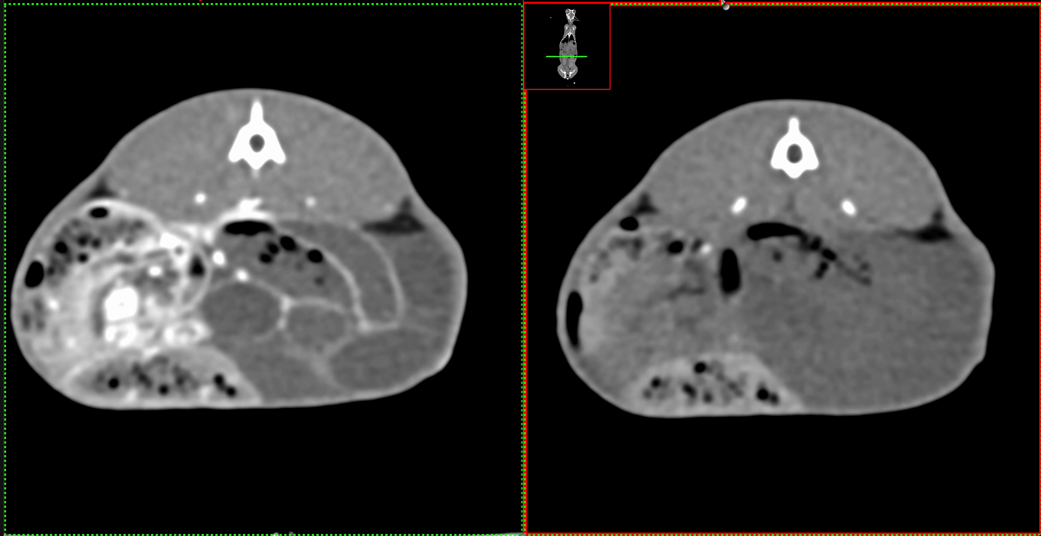
{"action": "scroll", "coordinate": [721, 3], "scroll_direction": "down", "scroll_amount": 5}
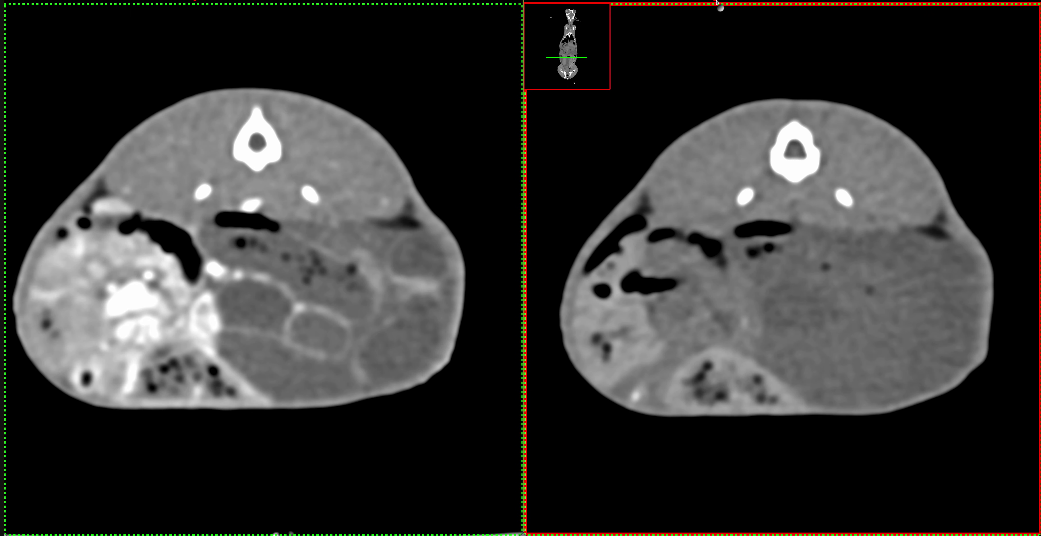
{"action": "scroll", "coordinate": [714, 3], "scroll_direction": "down", "scroll_amount": 5}
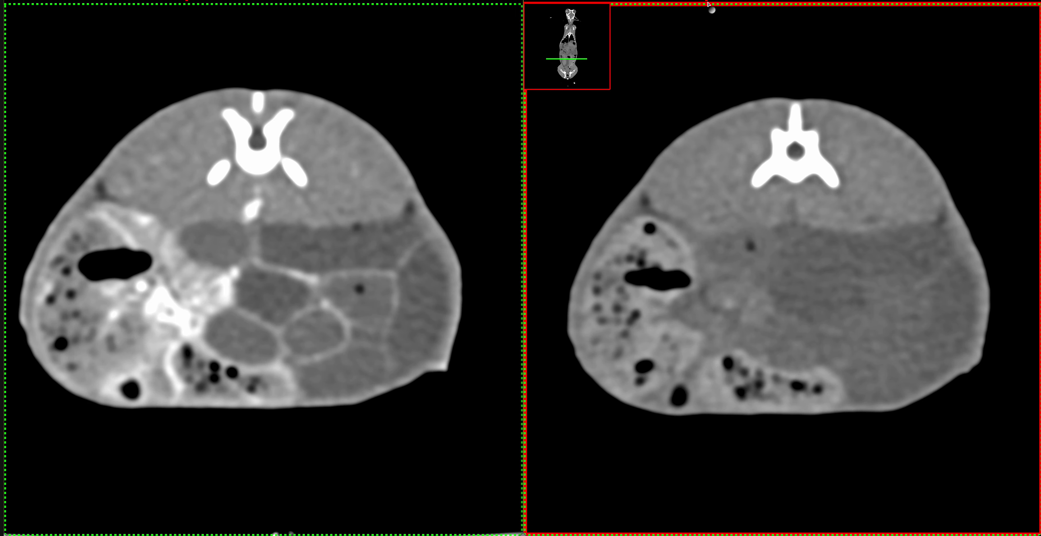
{"action": "scroll", "coordinate": [703, 4], "scroll_direction": "down", "scroll_amount": 5}
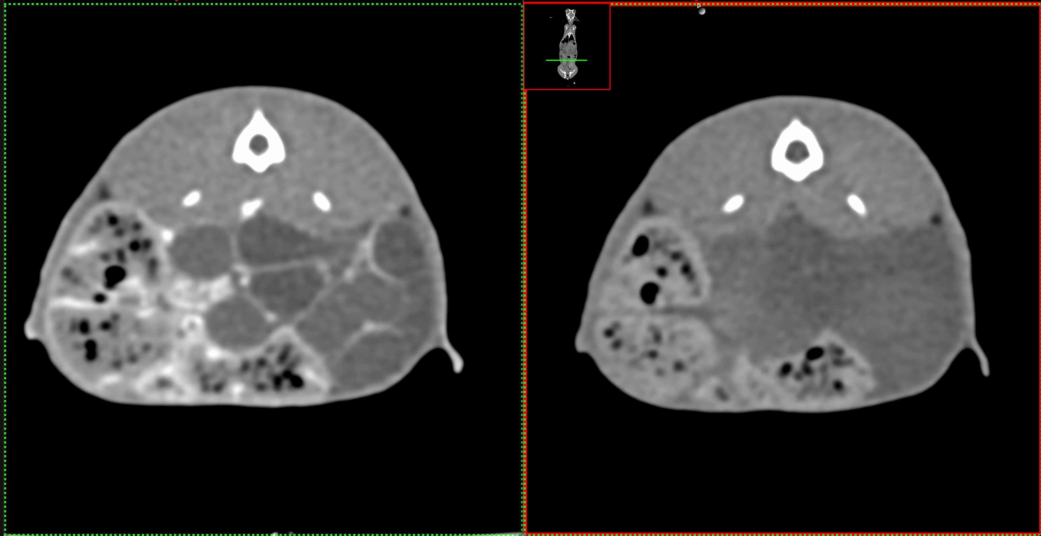
{"action": "scroll", "coordinate": [697, 5], "scroll_direction": "down", "scroll_amount": 5}
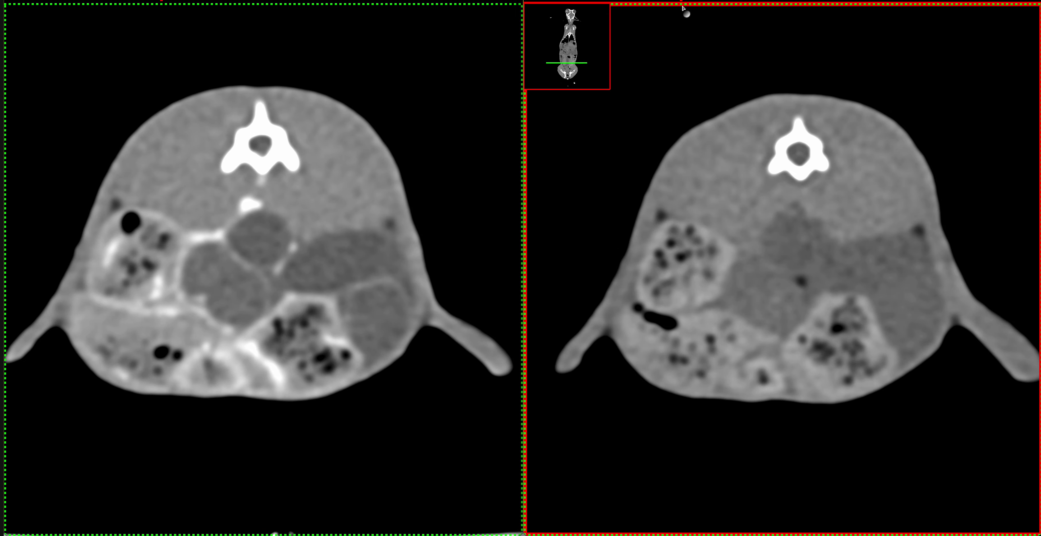
{"action": "scroll", "coordinate": [682, 7], "scroll_direction": "down", "scroll_amount": 5}
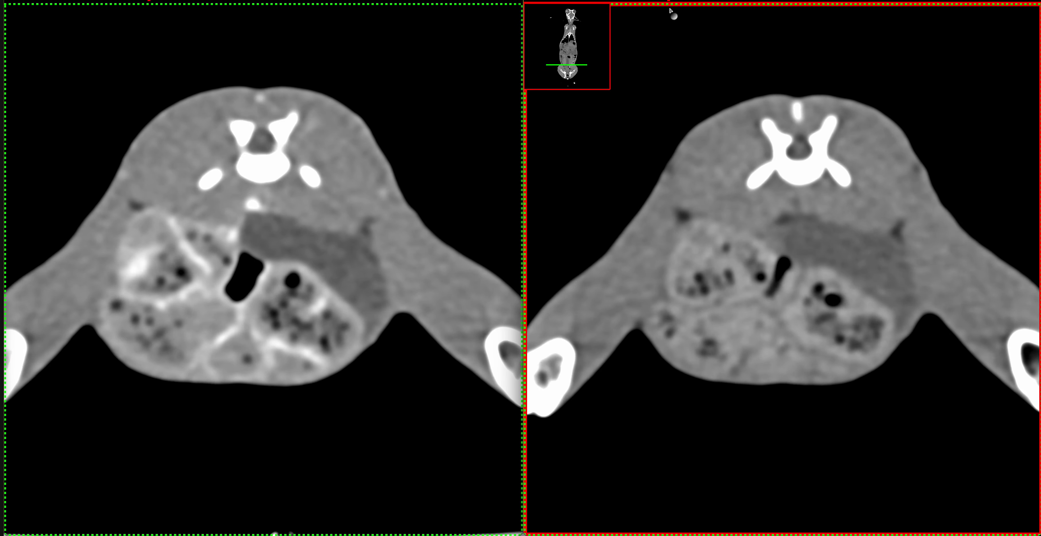
{"action": "scroll", "coordinate": [666, 13], "scroll_direction": "down", "scroll_amount": 2}
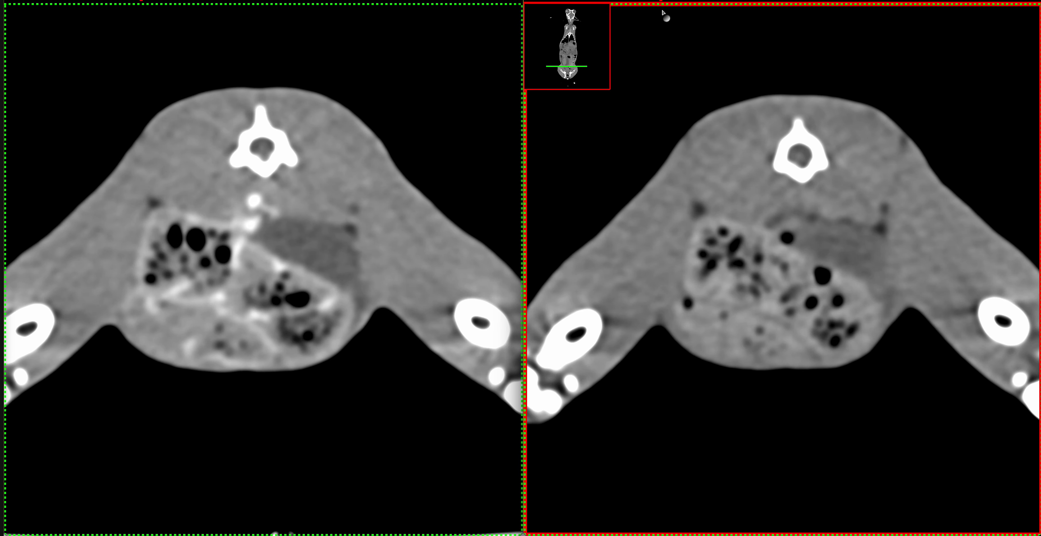
{"action": "scroll", "coordinate": [664, 14], "scroll_direction": "down", "scroll_amount": 6}
{"action": "scroll", "coordinate": [649, 14], "scroll_direction": "down", "scroll_amount": 5}
{"action": "scroll", "coordinate": [637, 17], "scroll_direction": "down", "scroll_amount": 1}
{"action": "scroll", "coordinate": [645, 15], "scroll_direction": "up", "scroll_amount": 15}
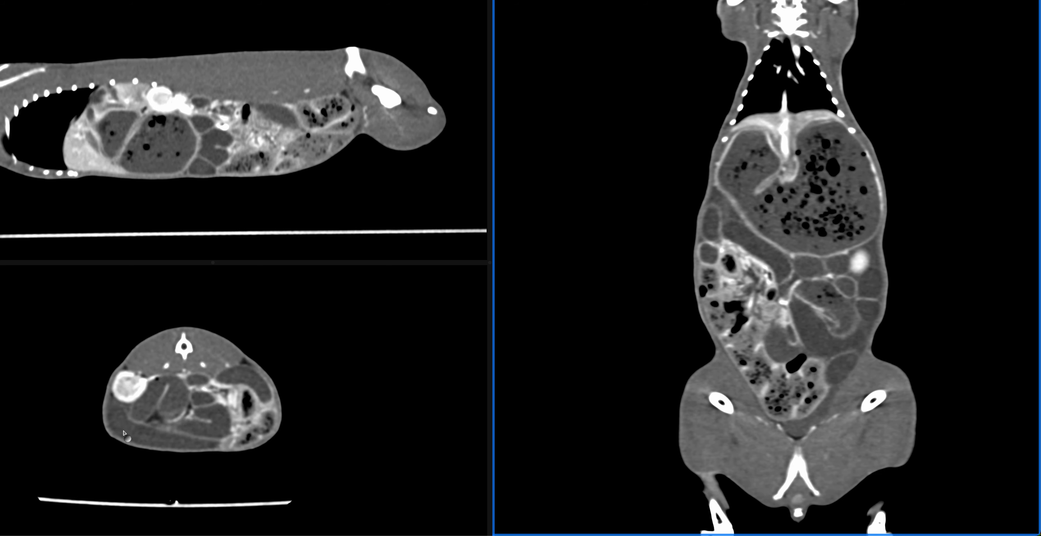
Zoom in on the axial view, then scroll the coronal view to a deeper abdominal plane.
{"action": "left_click", "coordinate": [217, 460]}
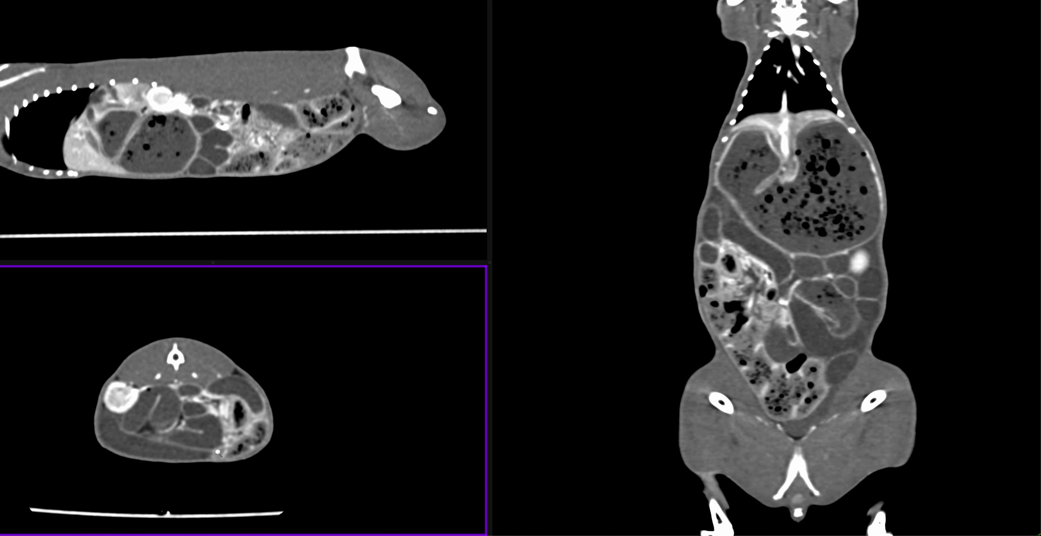
{"action": "scroll", "coordinate": [218, 455], "scroll_direction": "up", "scroll_amount": 5}
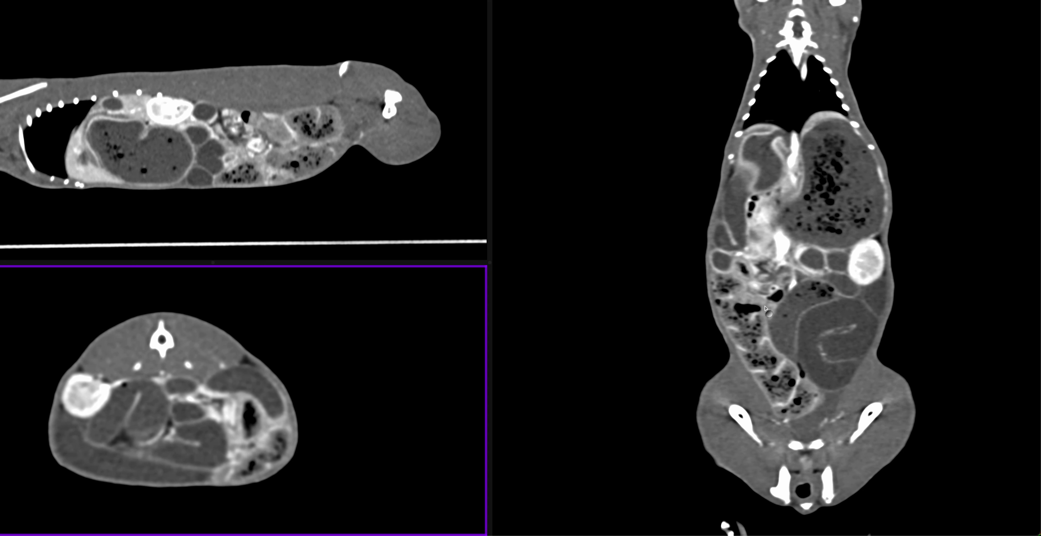
{"action": "left_click", "coordinate": [878, 299]}
{"action": "scroll", "coordinate": [877, 299], "scroll_direction": "down", "scroll_amount": 5}
{"action": "scroll", "coordinate": [878, 299], "scroll_direction": "down", "scroll_amount": 8}
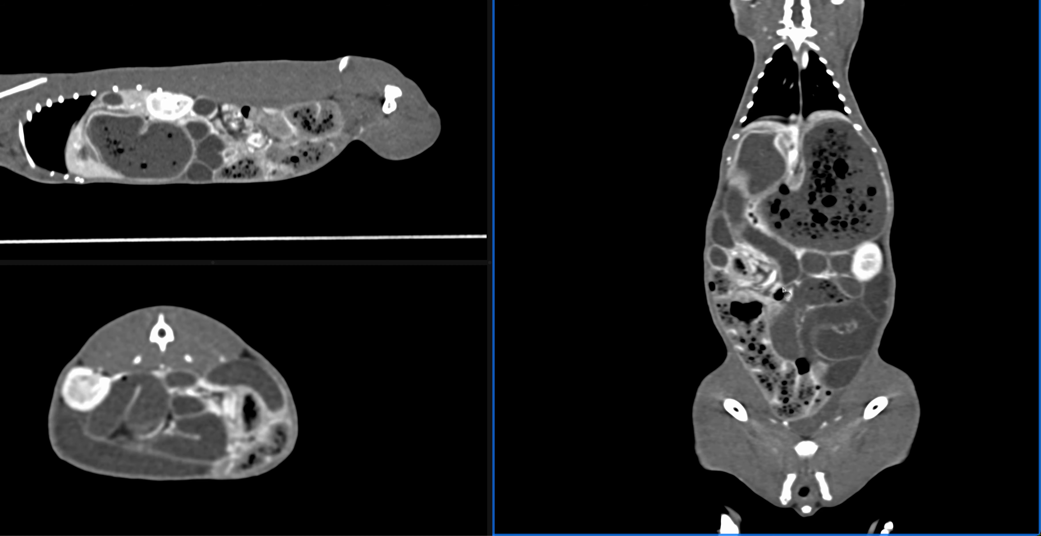
{"action": "scroll", "coordinate": [785, 291], "scroll_direction": "down", "scroll_amount": 5}
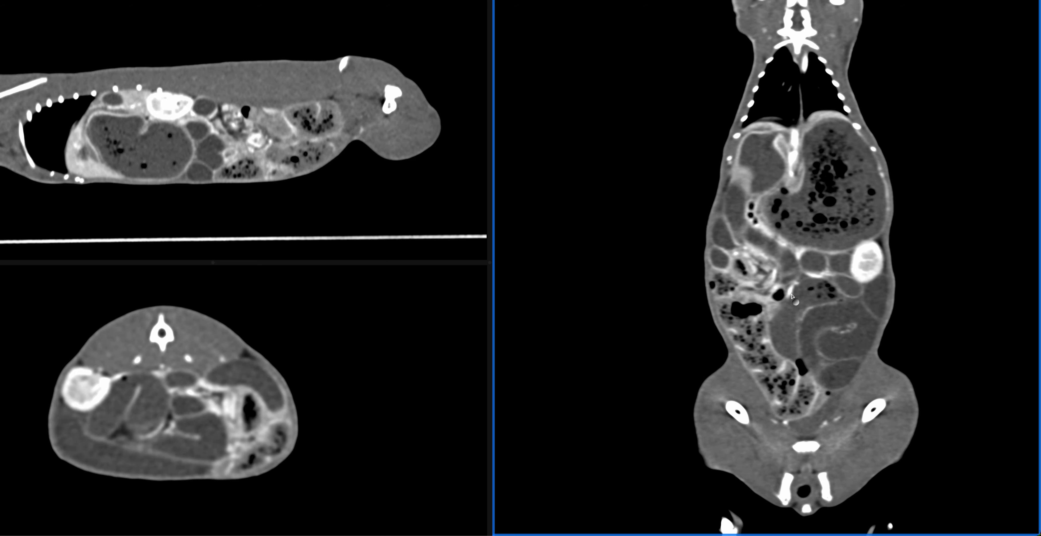
{"action": "scroll", "coordinate": [791, 297], "scroll_direction": "down", "scroll_amount": 5}
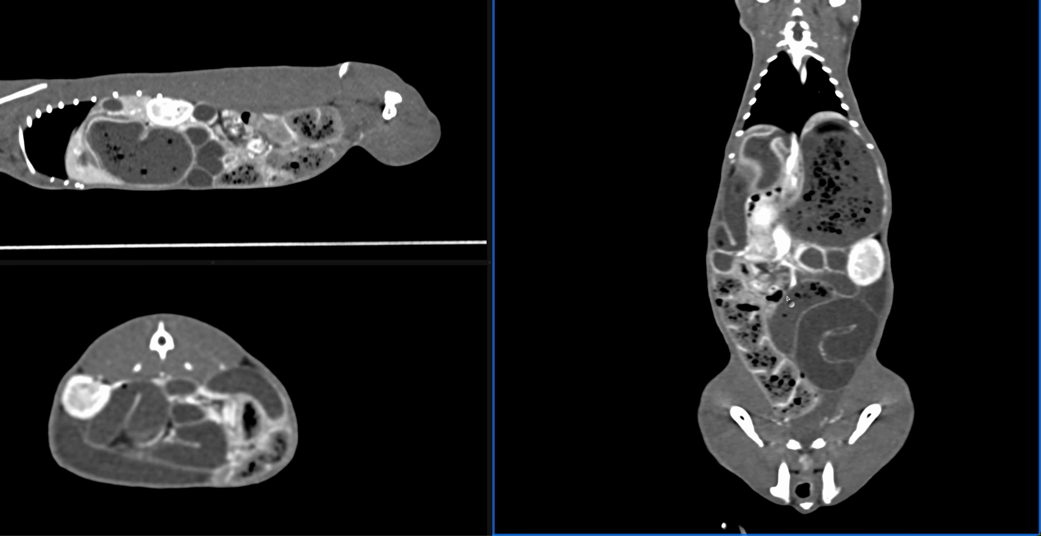
{"action": "scroll", "coordinate": [787, 299], "scroll_direction": "down", "scroll_amount": 5}
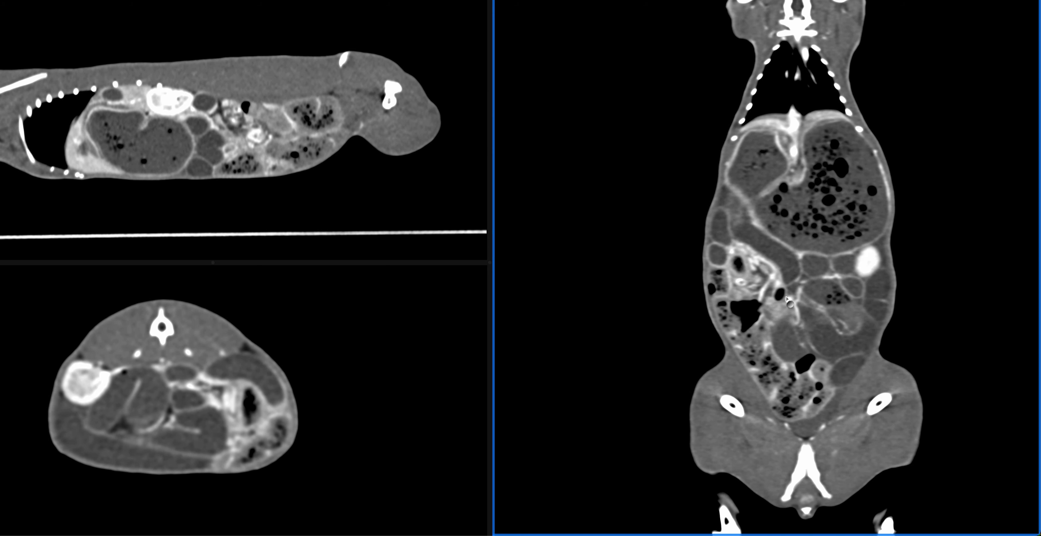
{"action": "scroll", "coordinate": [787, 299], "scroll_direction": "down", "scroll_amount": 5}
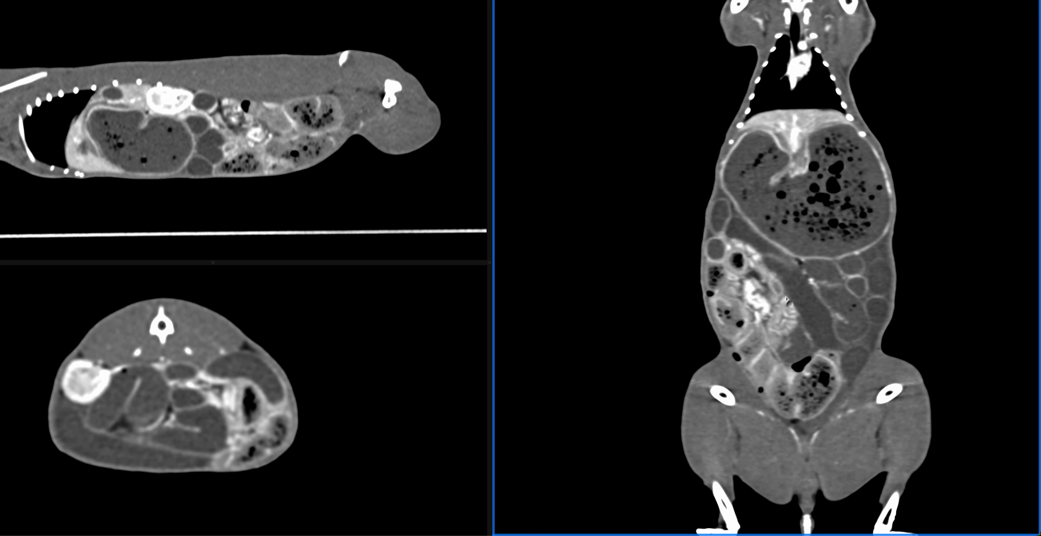
{"action": "scroll", "coordinate": [765, 264], "scroll_direction": "down", "scroll_amount": 5}
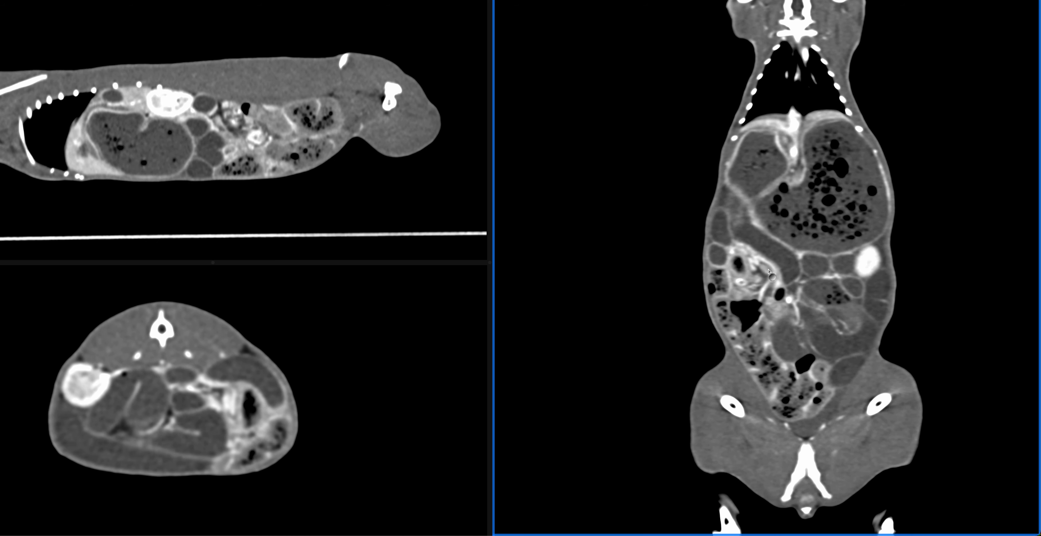
{"action": "scroll", "coordinate": [784, 287], "scroll_direction": "down", "scroll_amount": 1}
{"action": "scroll", "coordinate": [785, 280], "scroll_direction": "down", "scroll_amount": 4}
Scroll the axial view down through successive abdominal slices.
{"action": "scroll", "coordinate": [205, 412], "scroll_direction": "down", "scroll_amount": 5}
{"action": "scroll", "coordinate": [205, 411], "scroll_direction": "down", "scroll_amount": 5}
{"action": "scroll", "coordinate": [215, 402], "scroll_direction": "down", "scroll_amount": 5}
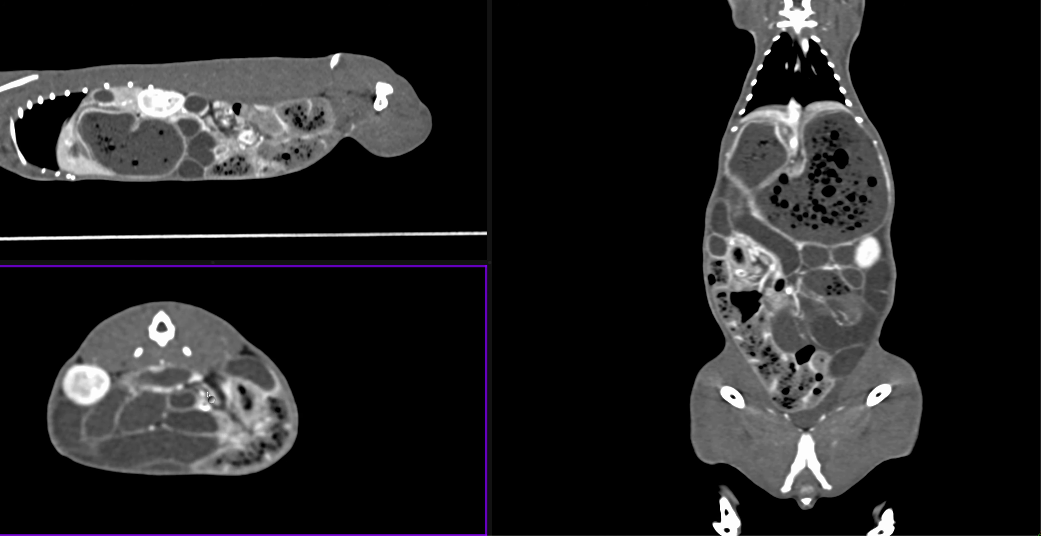
{"action": "scroll", "coordinate": [207, 394], "scroll_direction": "down", "scroll_amount": 5}
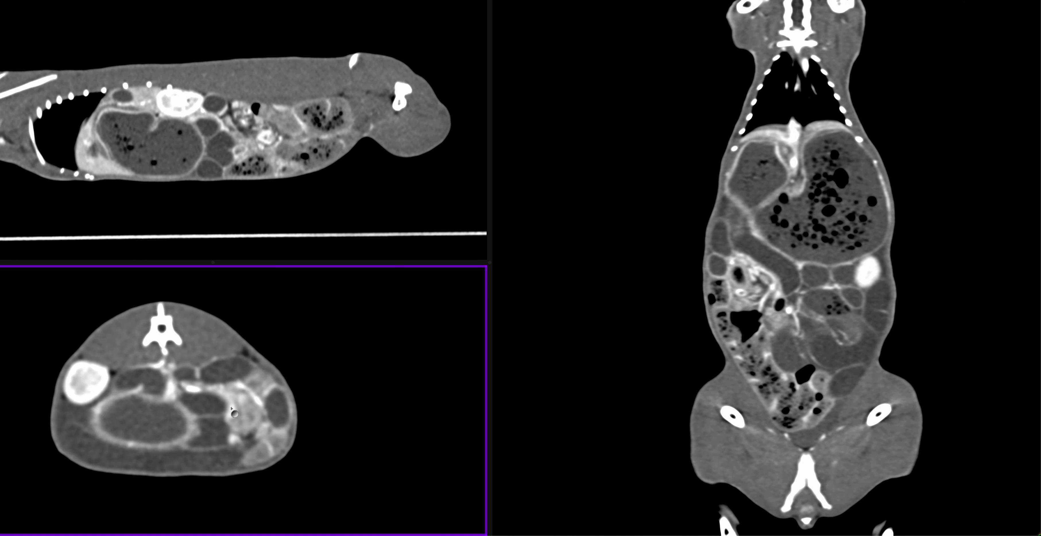
{"action": "scroll", "coordinate": [232, 410], "scroll_direction": "down", "scroll_amount": 5}
{"action": "scroll", "coordinate": [188, 388], "scroll_direction": "down", "scroll_amount": 4}
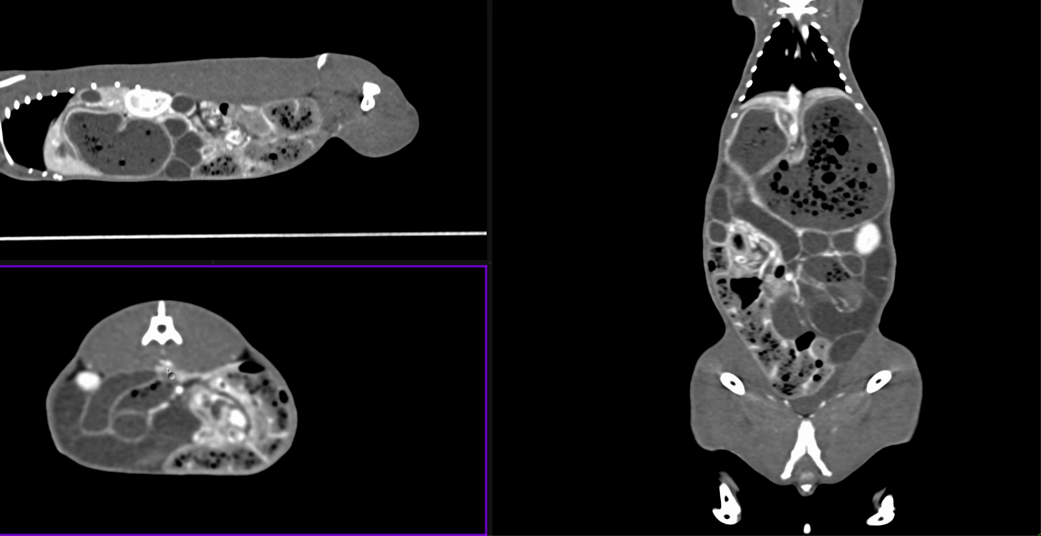
{"action": "scroll", "coordinate": [167, 373], "scroll_direction": "down", "scroll_amount": 5}
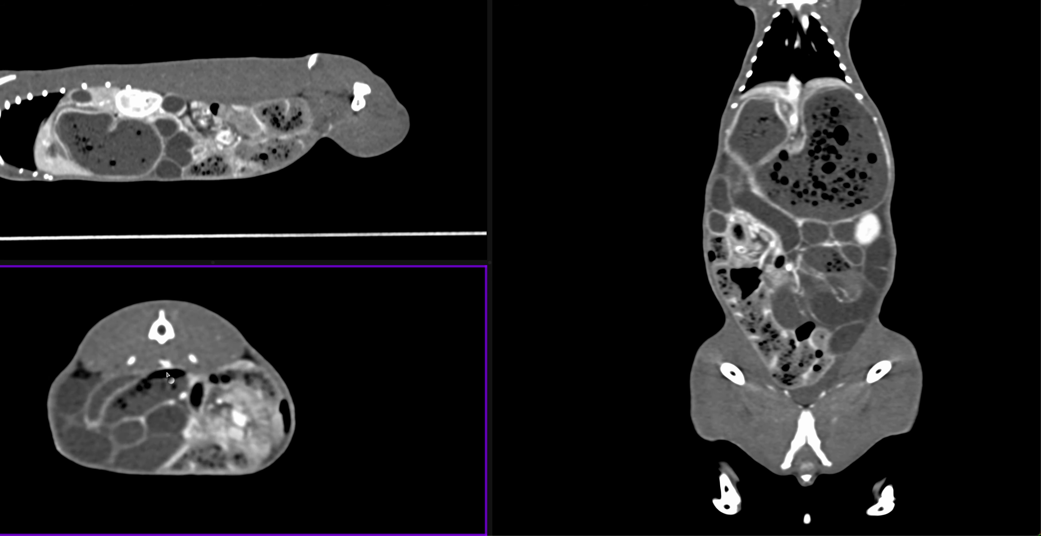
{"action": "scroll", "coordinate": [168, 376], "scroll_direction": "down", "scroll_amount": 3}
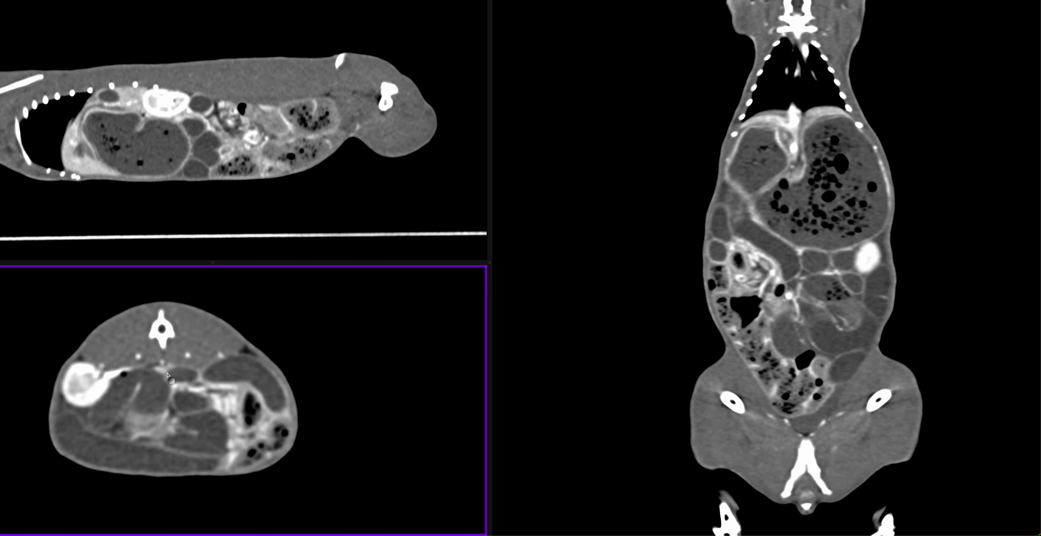
{"action": "scroll", "coordinate": [168, 377], "scroll_direction": "down", "scroll_amount": 8}
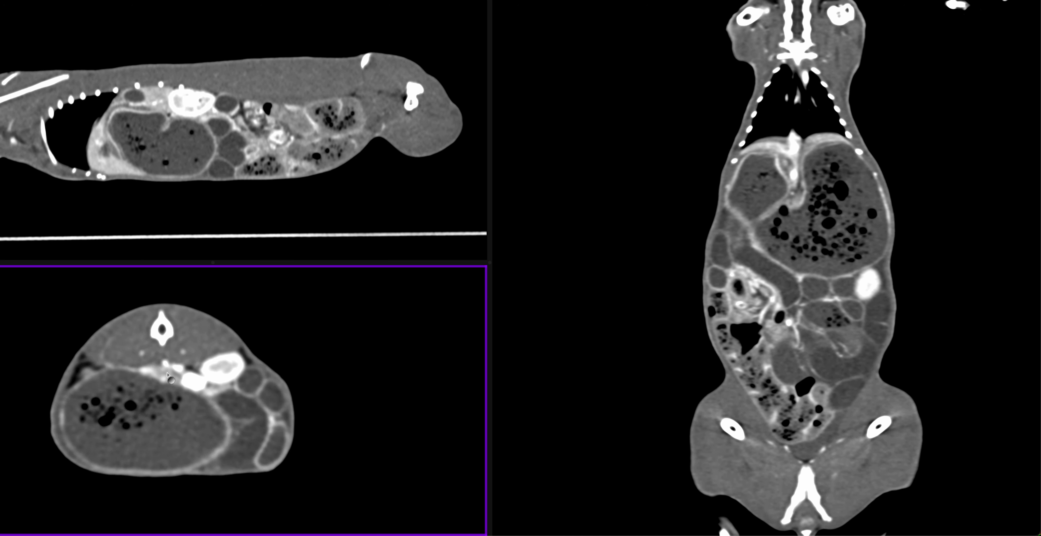
{"action": "scroll", "coordinate": [169, 376], "scroll_direction": "down", "scroll_amount": 8}
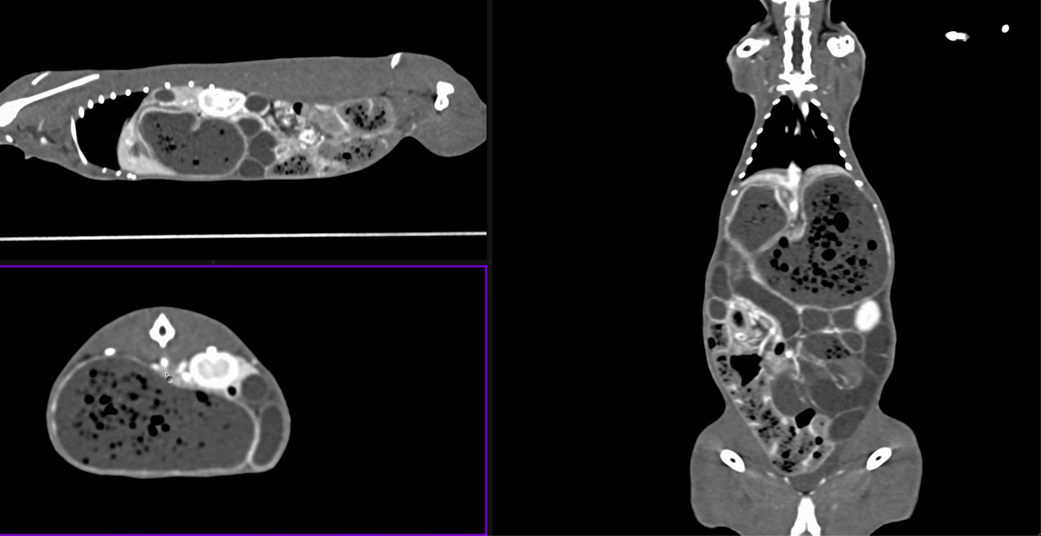
{"action": "scroll", "coordinate": [166, 375], "scroll_direction": "down", "scroll_amount": 8}
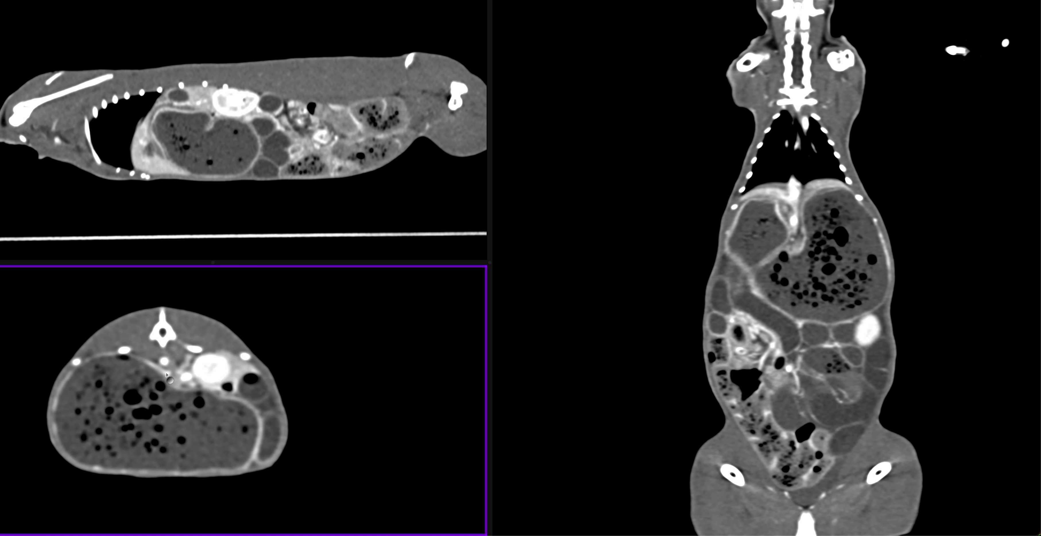
{"action": "scroll", "coordinate": [166, 375], "scroll_direction": "down", "scroll_amount": 8}
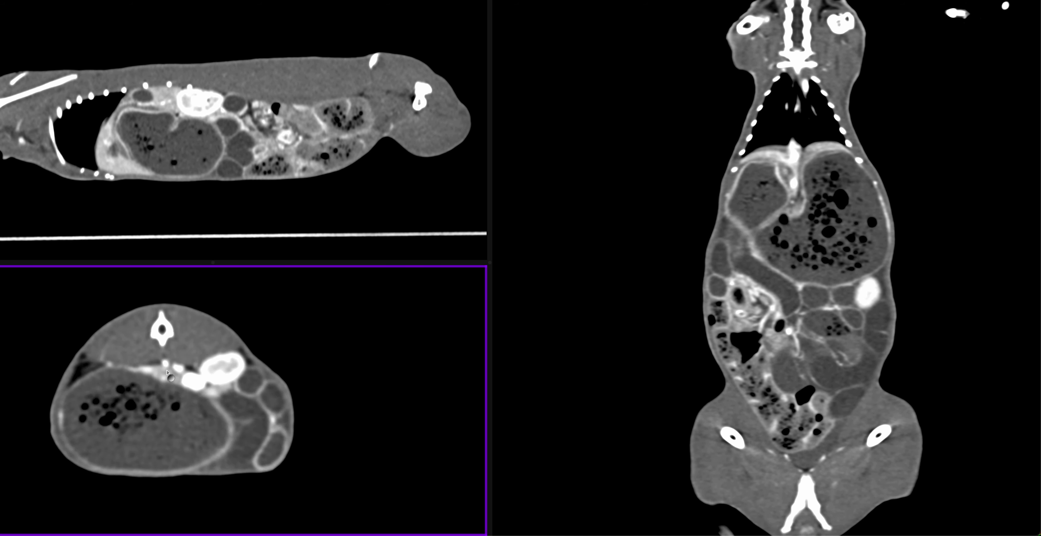
Scroll back up, then settle on a lower-abdominal slice through the bowel loops.
{"action": "scroll", "coordinate": [180, 376], "scroll_direction": "up", "scroll_amount": 8}
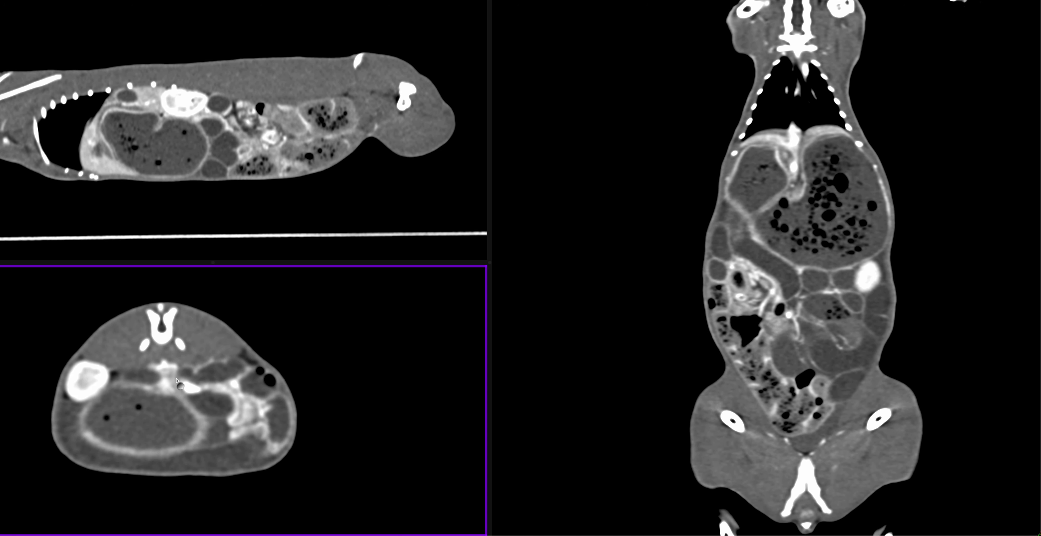
{"action": "scroll", "coordinate": [178, 385], "scroll_direction": "up", "scroll_amount": 6}
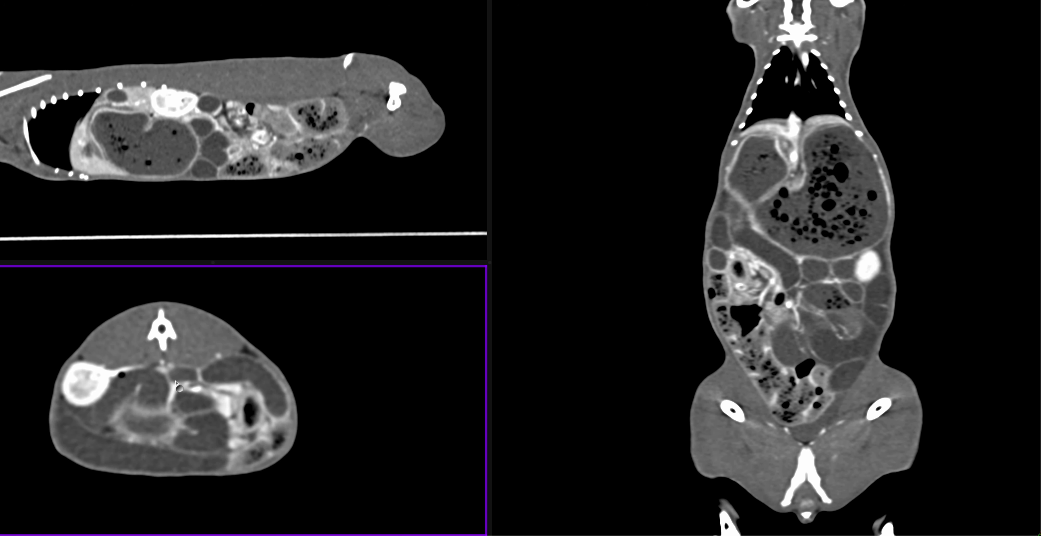
{"action": "scroll", "coordinate": [181, 383], "scroll_direction": "up", "scroll_amount": 8}
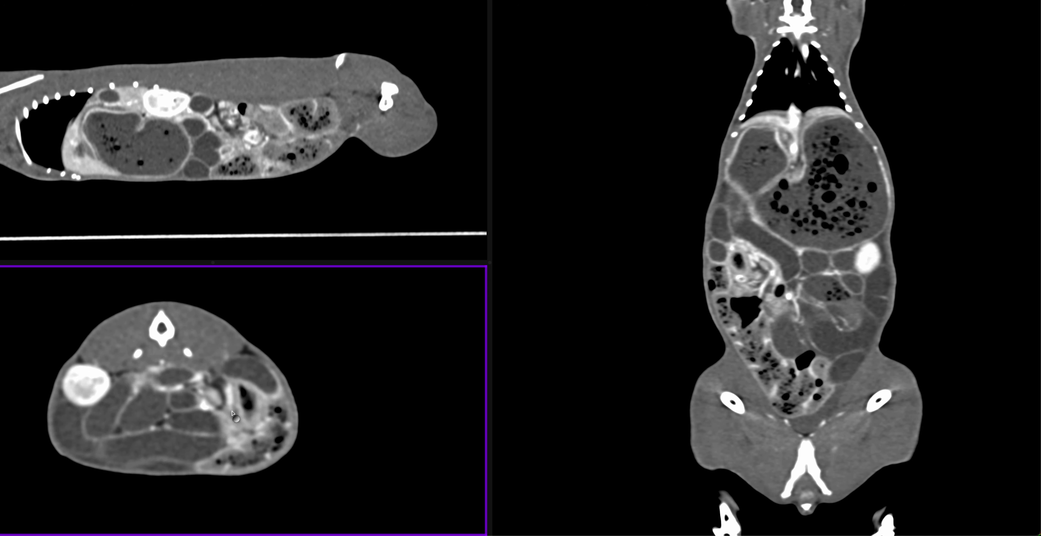
{"action": "scroll", "coordinate": [233, 415], "scroll_direction": "up", "scroll_amount": 8}
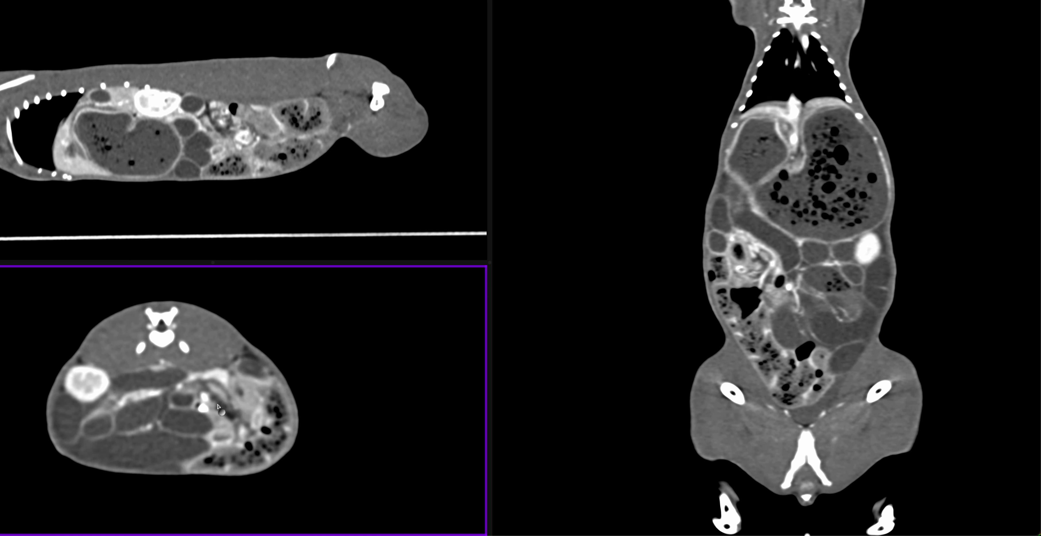
{"action": "scroll", "coordinate": [214, 406], "scroll_direction": "up", "scroll_amount": 8}
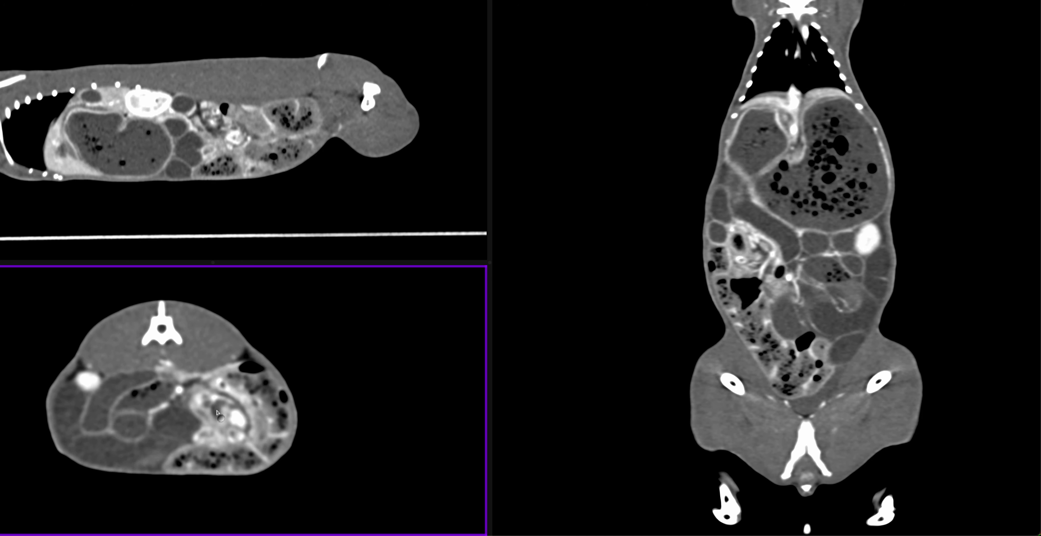
{"action": "scroll", "coordinate": [226, 405], "scroll_direction": "up", "scroll_amount": 8}
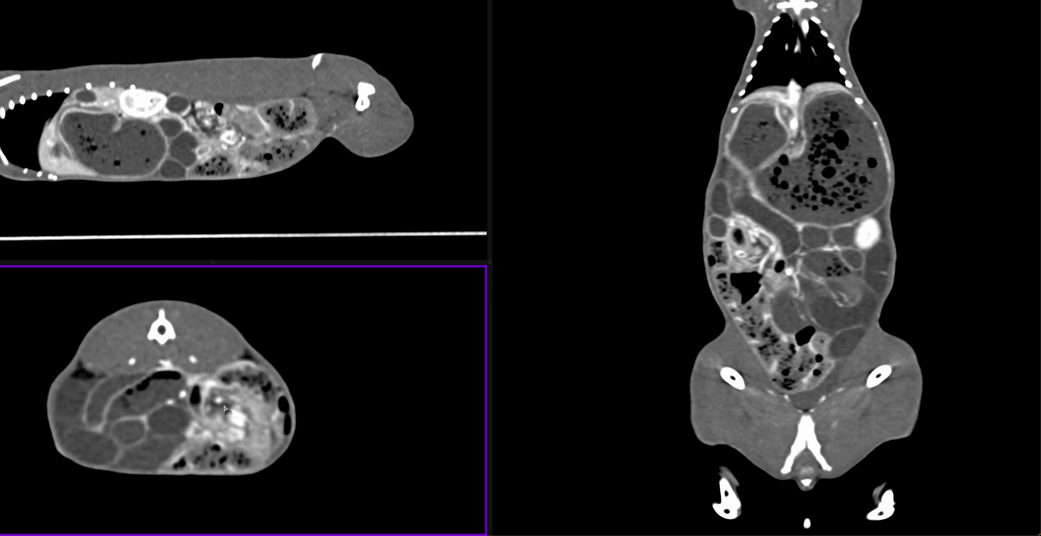
{"action": "scroll", "coordinate": [227, 412], "scroll_direction": "up", "scroll_amount": 8}
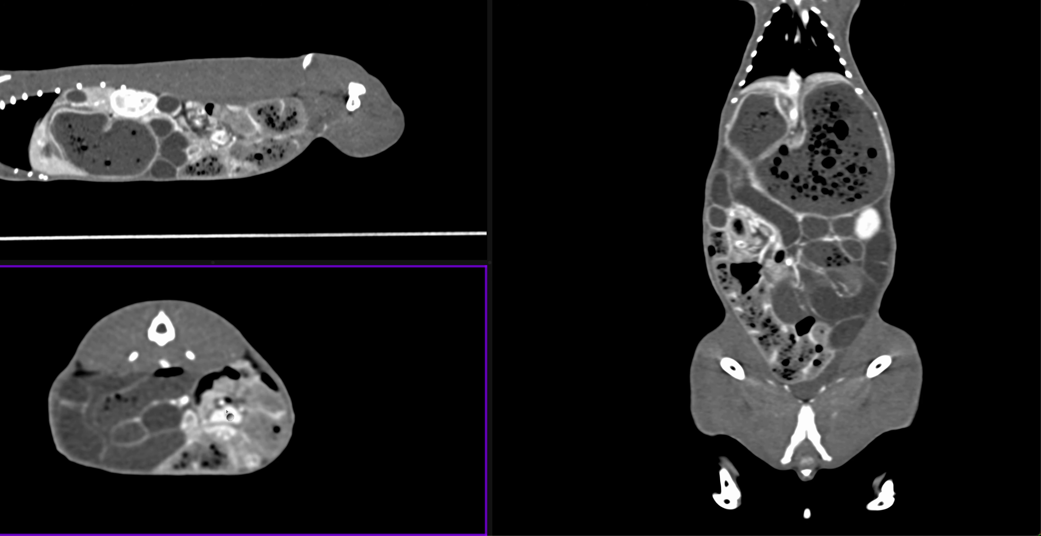
{"action": "scroll", "coordinate": [227, 417], "scroll_direction": "up", "scroll_amount": 8}
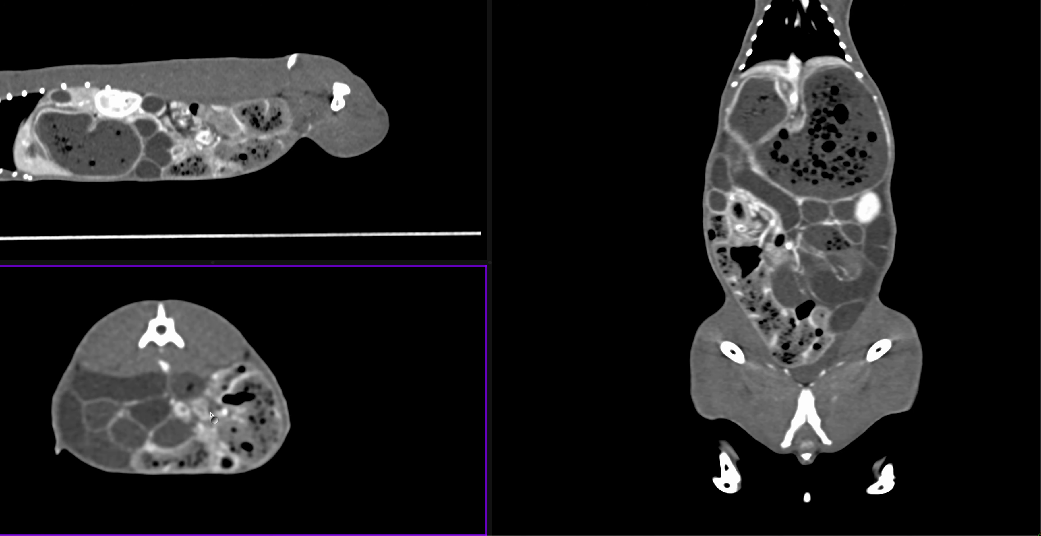
{"action": "scroll", "coordinate": [133, 444], "scroll_direction": "down", "scroll_amount": 8}
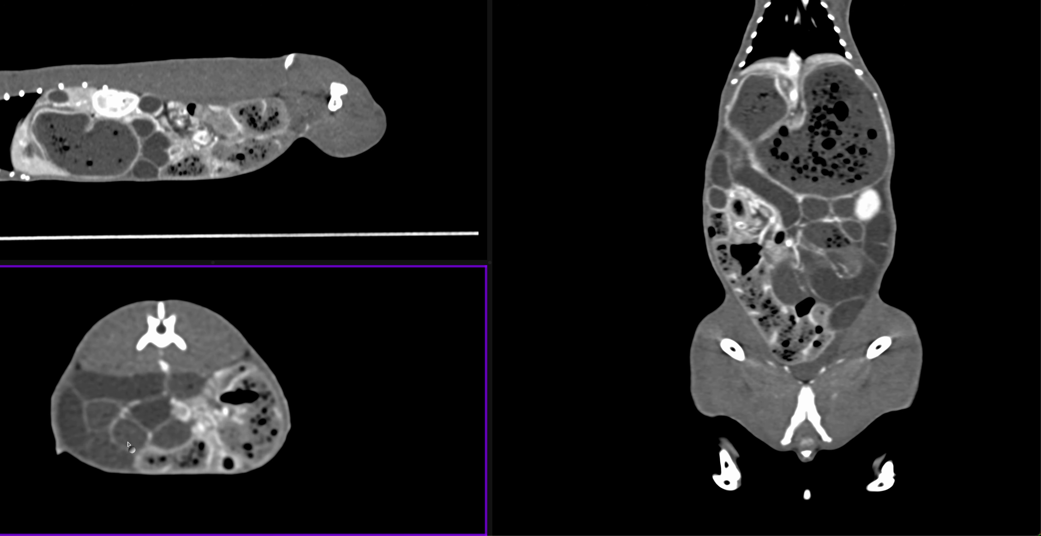
{"action": "scroll", "coordinate": [149, 447], "scroll_direction": "down", "scroll_amount": 8}
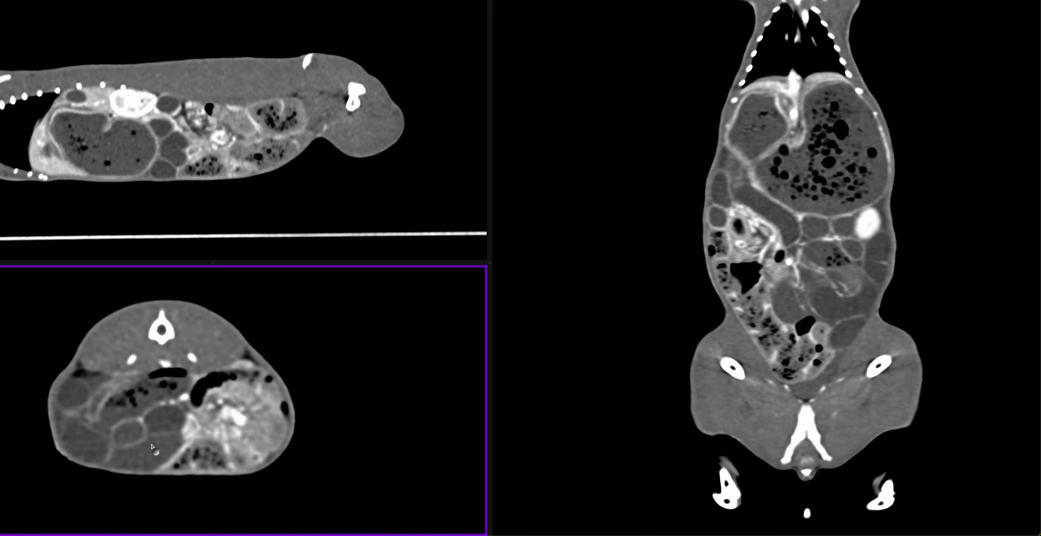
{"action": "scroll", "coordinate": [173, 447], "scroll_direction": "down", "scroll_amount": 2}
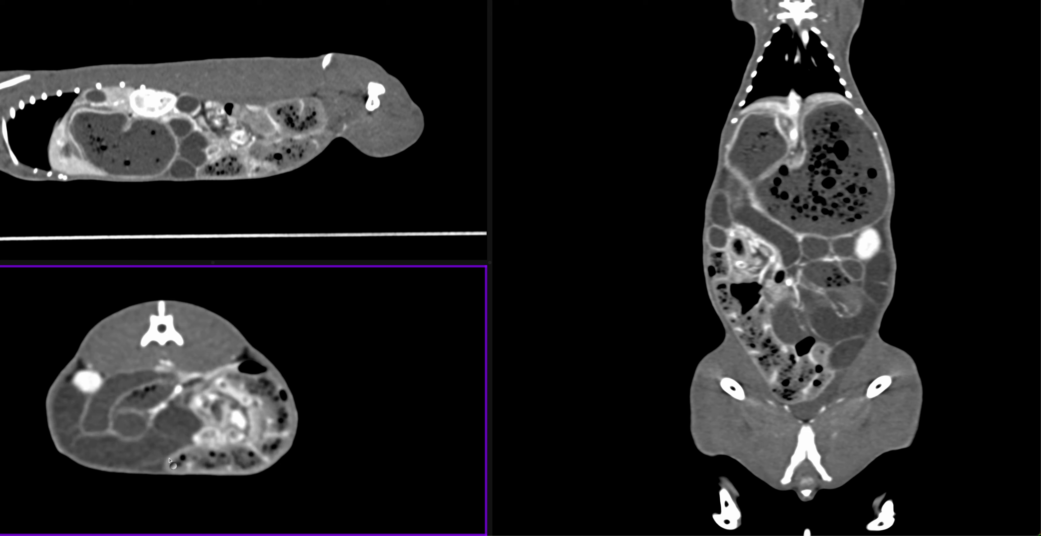
{"action": "scroll", "coordinate": [169, 461], "scroll_direction": "up", "scroll_amount": 3}
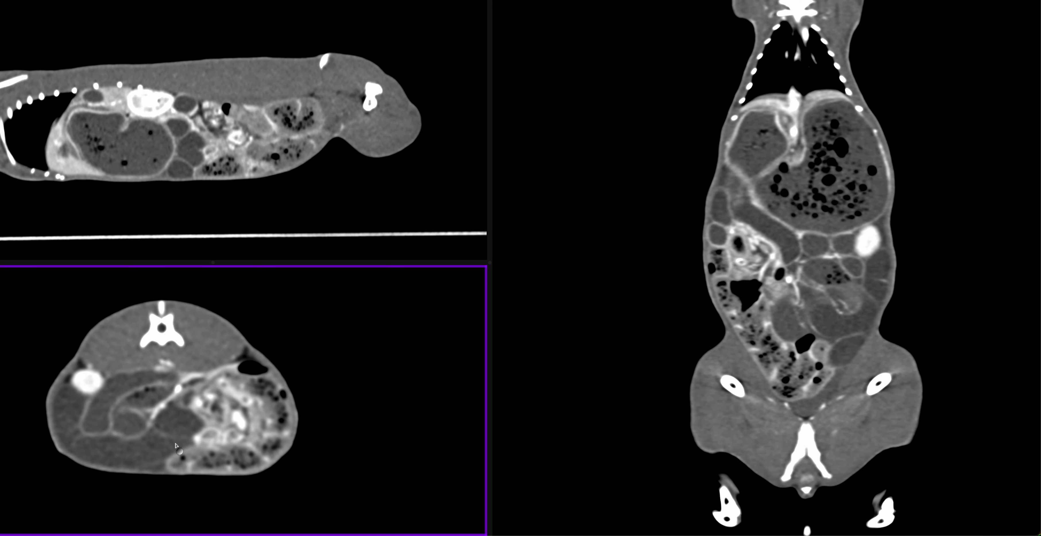
{"action": "scroll", "coordinate": [168, 443], "scroll_direction": "down", "scroll_amount": 4}
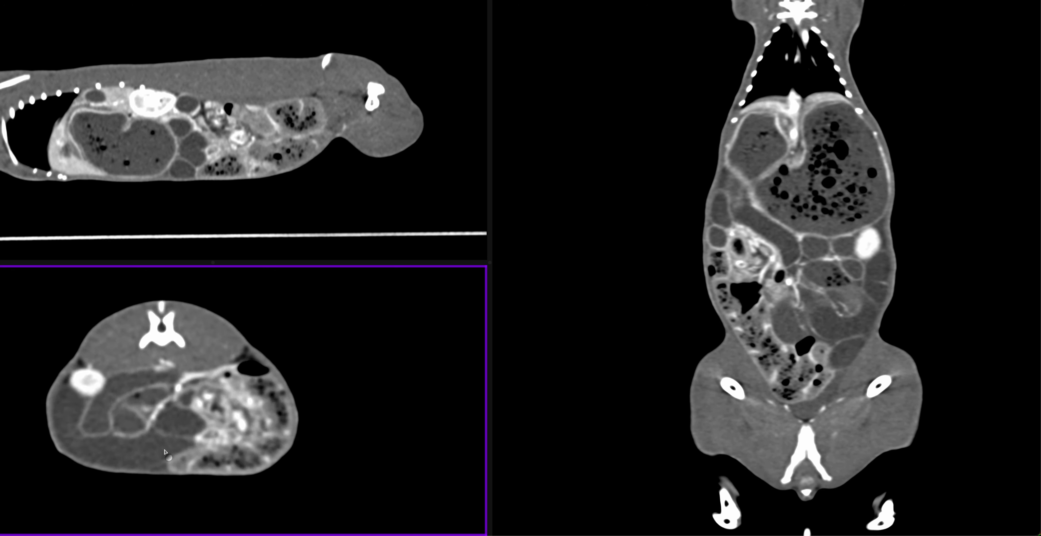
{"action": "scroll", "coordinate": [166, 454], "scroll_direction": "down", "scroll_amount": 5}
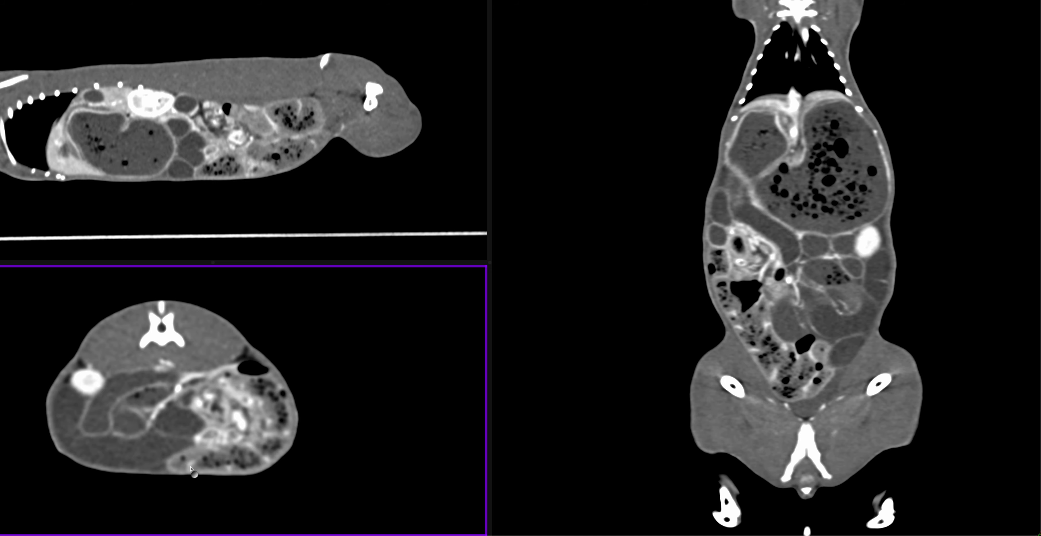
{"action": "scroll", "coordinate": [191, 468], "scroll_direction": "down", "scroll_amount": 2}
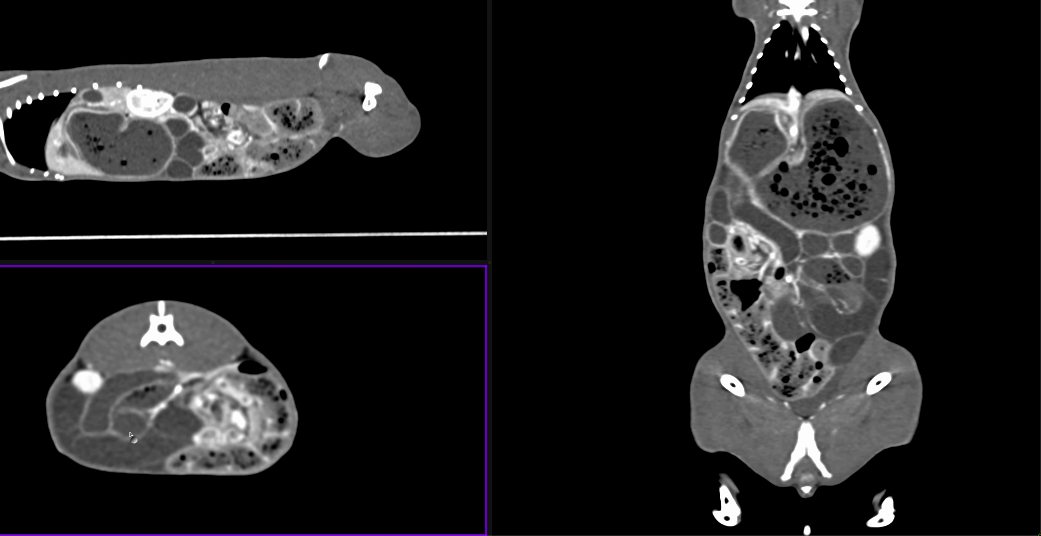